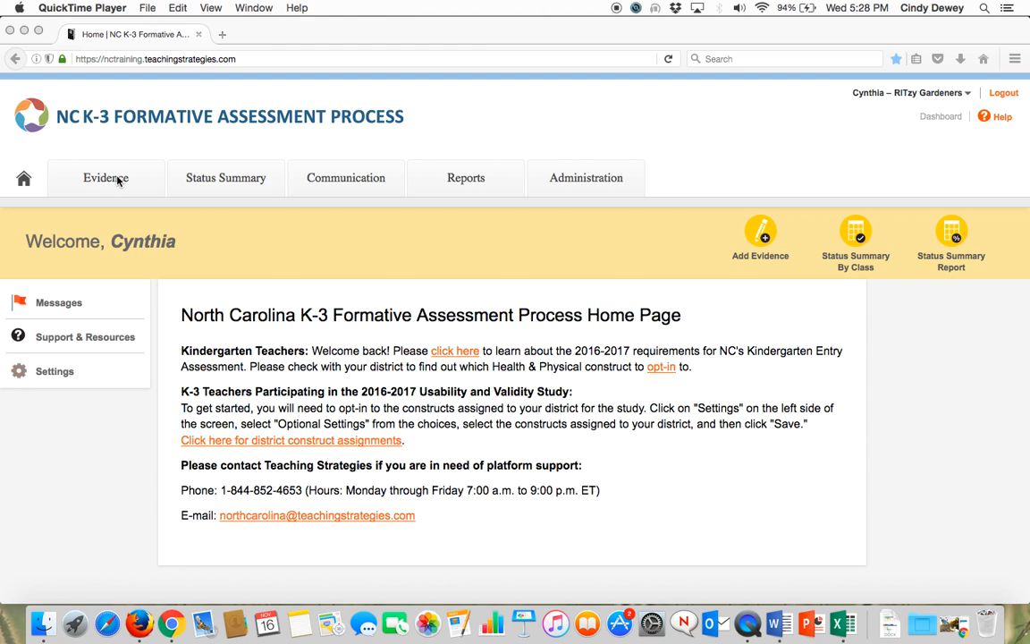
# - Open the list of existing evidence and keep it sorted by Date of Evidence
pyautogui.click(117, 180)
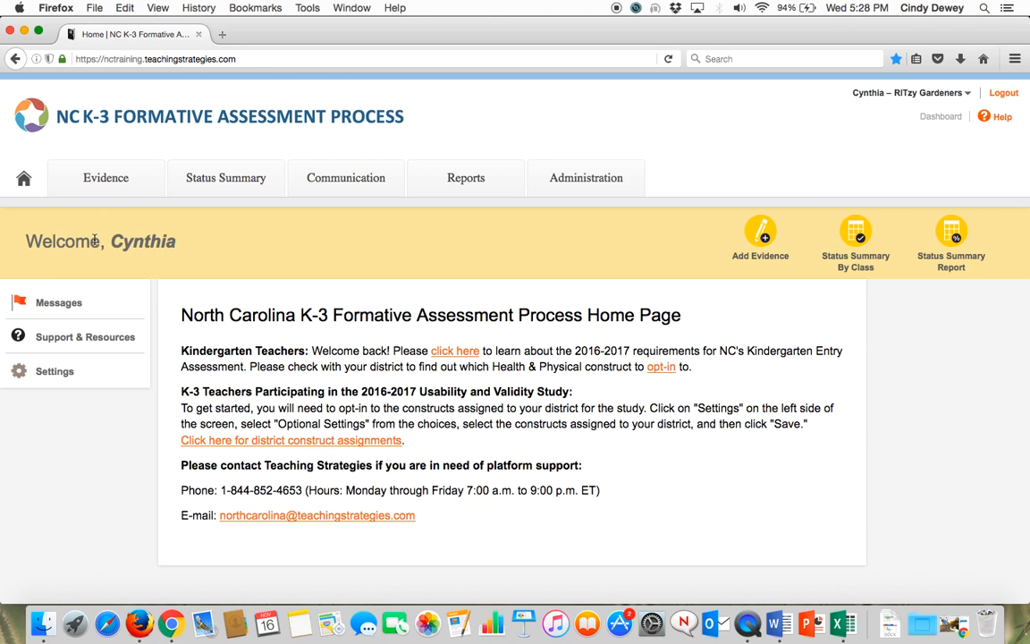
pyautogui.click(100, 180)
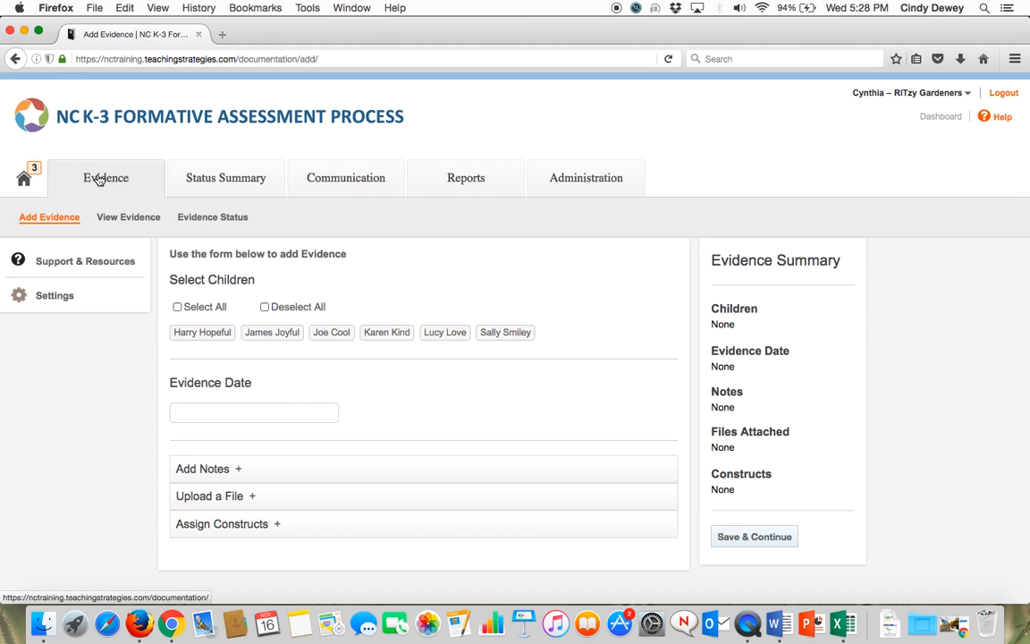
pyautogui.click(126, 219)
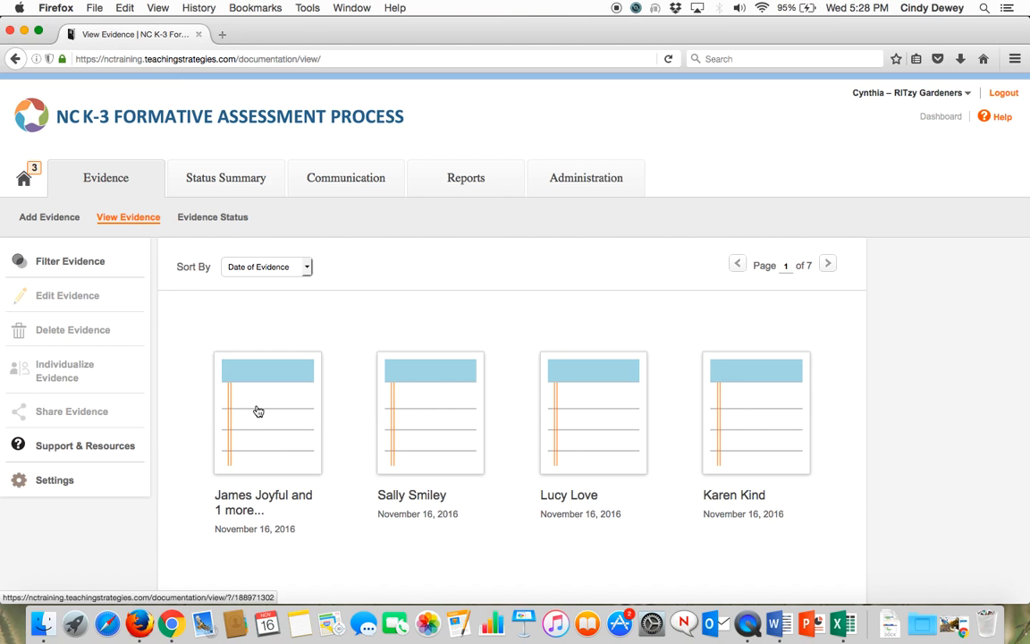
pyautogui.scroll(-1, 257, 412)
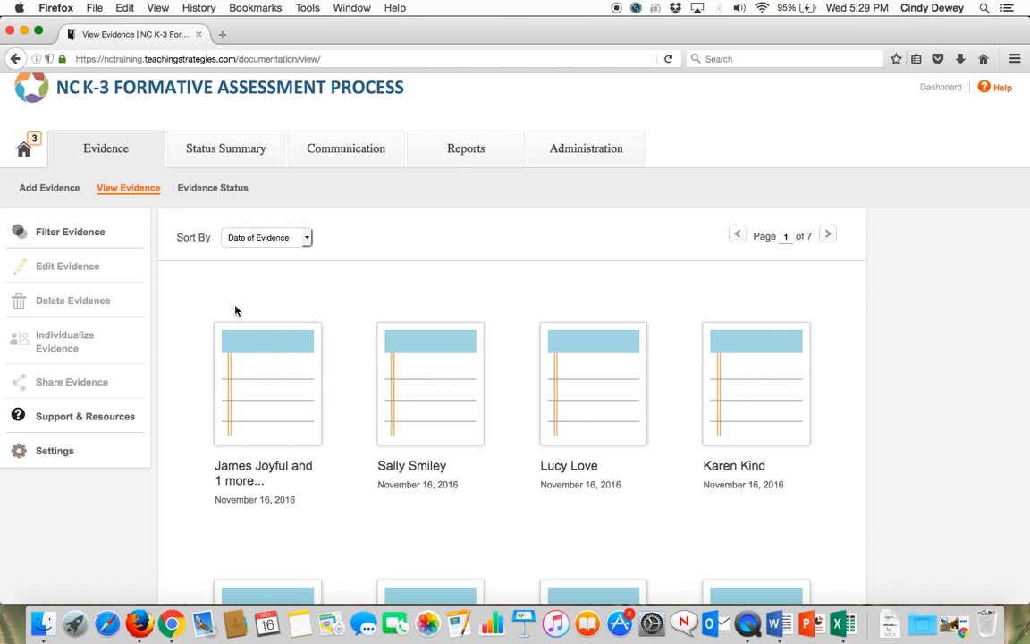
pyautogui.click(306, 238)
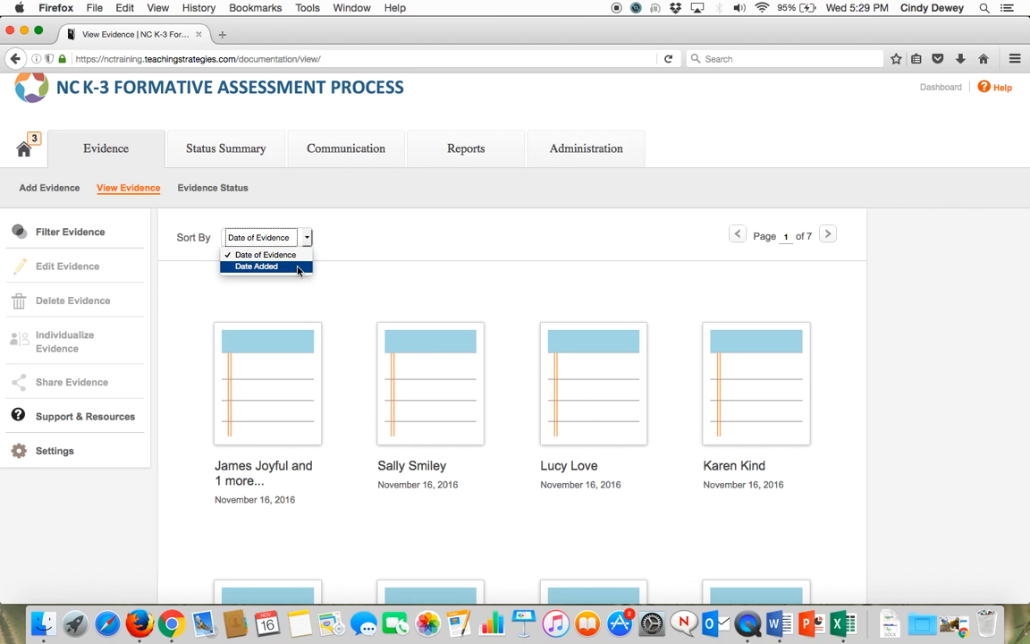
pyautogui.click(300, 255)
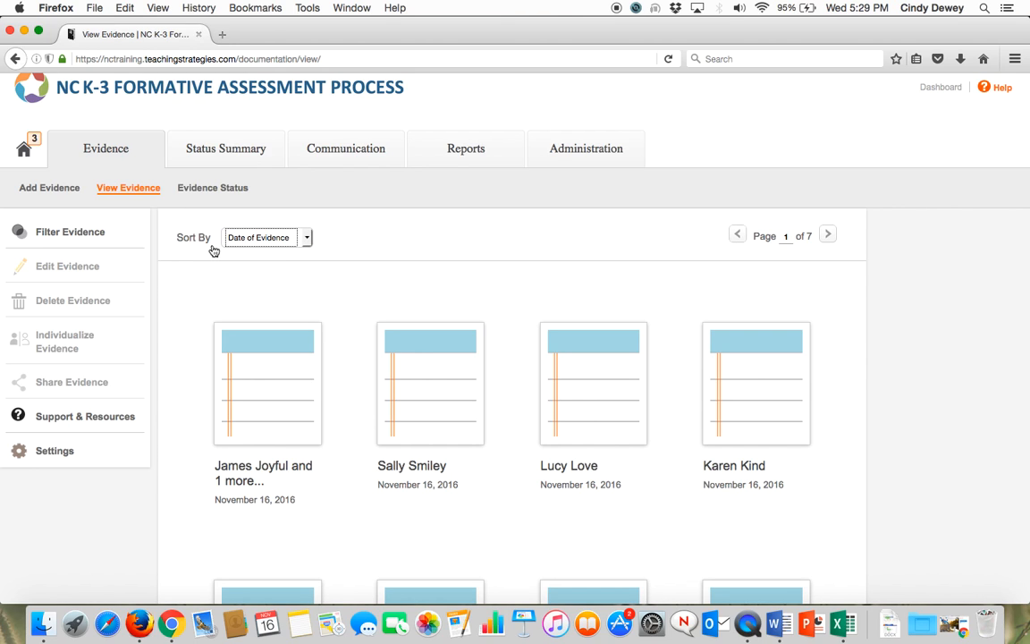
# - Open the search and filter options for the evidence list
pyautogui.click(52, 231)
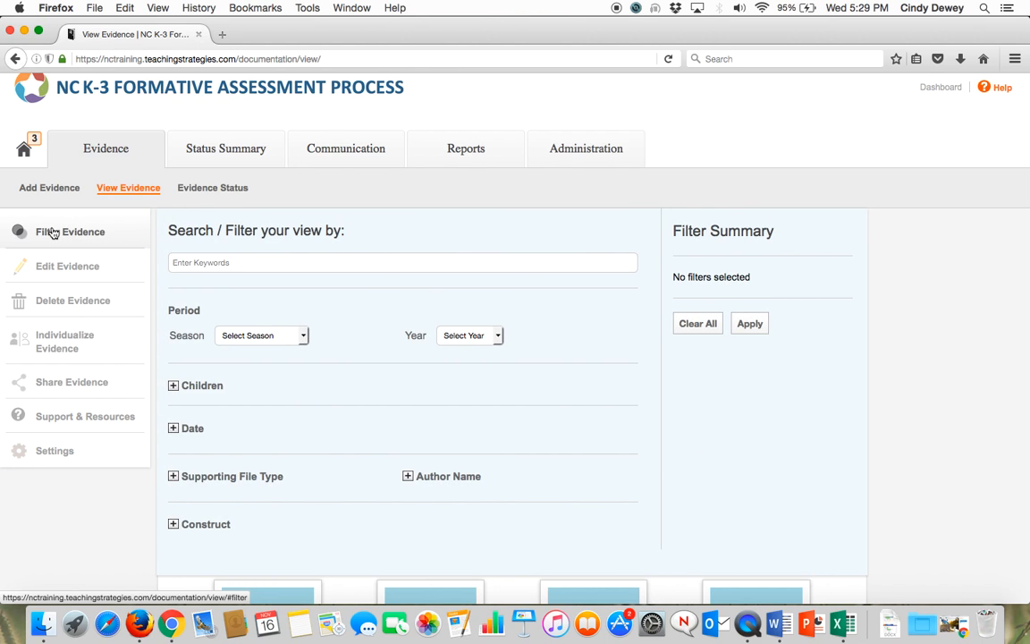
pyautogui.click(215, 262)
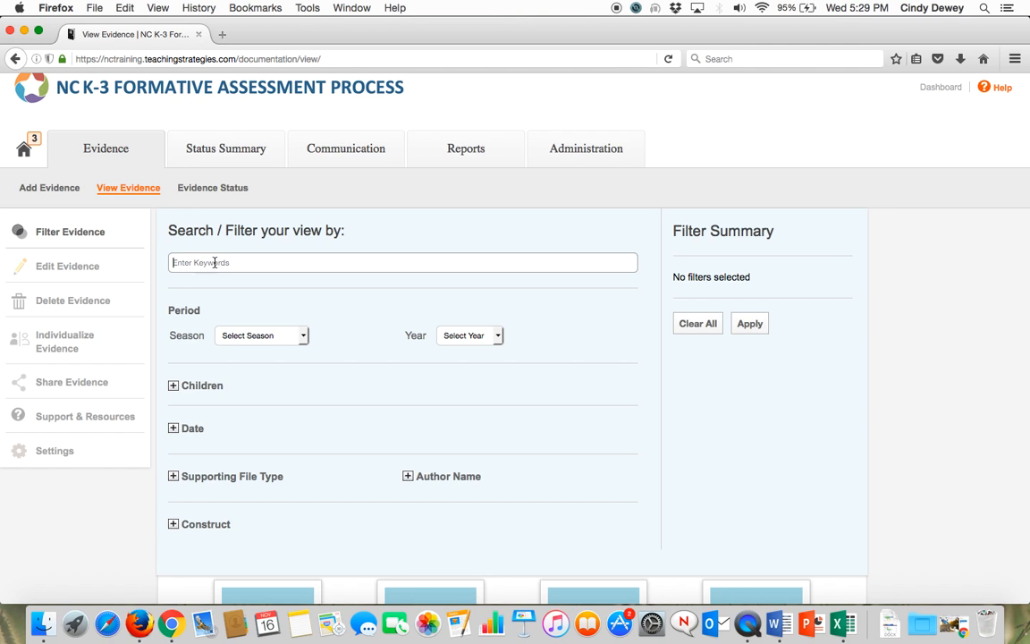
pyautogui.scroll(-2, 343, 356)
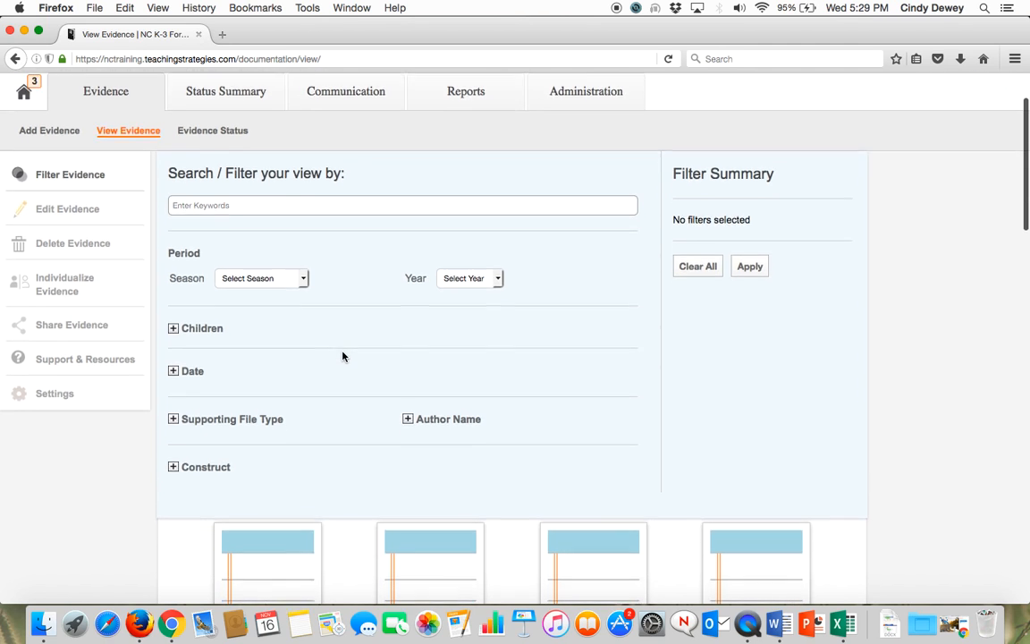
# - Try selecting the last listed child in the Children filter, and clear that selection
pyautogui.click(173, 325)
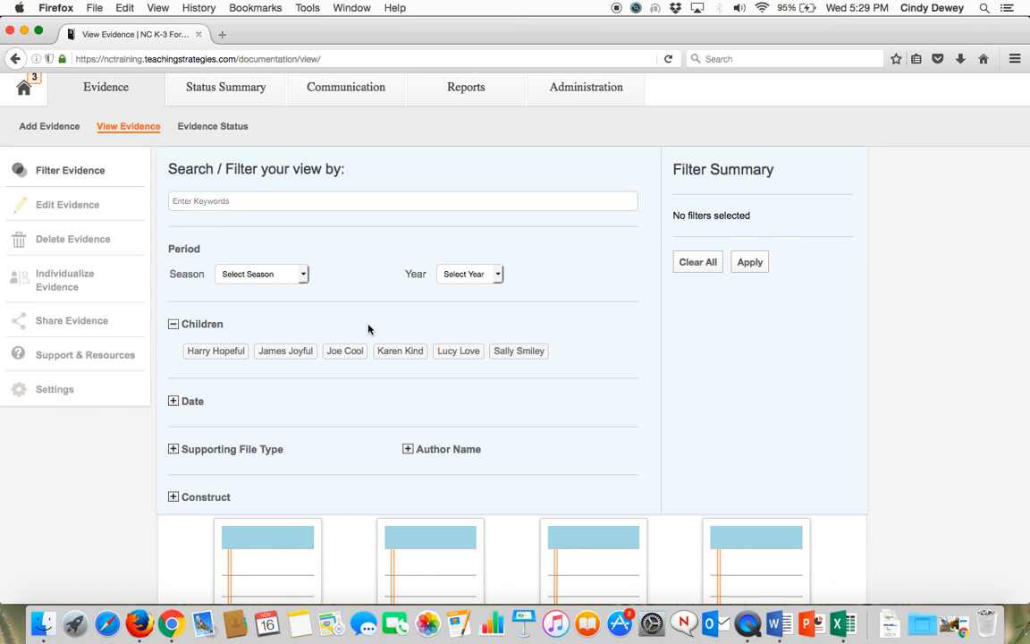
pyautogui.click(526, 354)
pyautogui.click(526, 352)
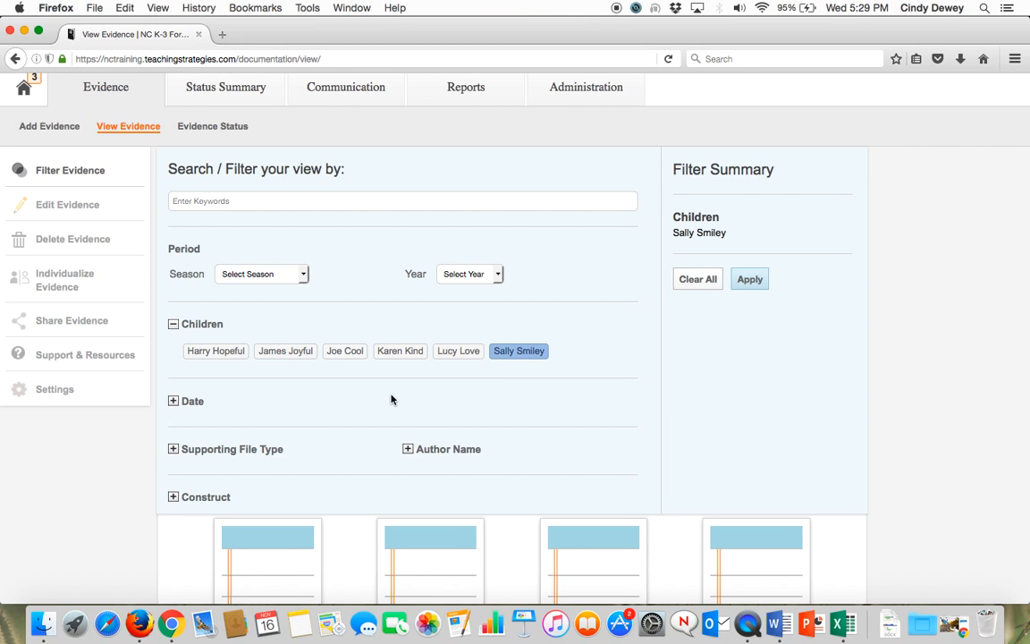
pyautogui.click(175, 496)
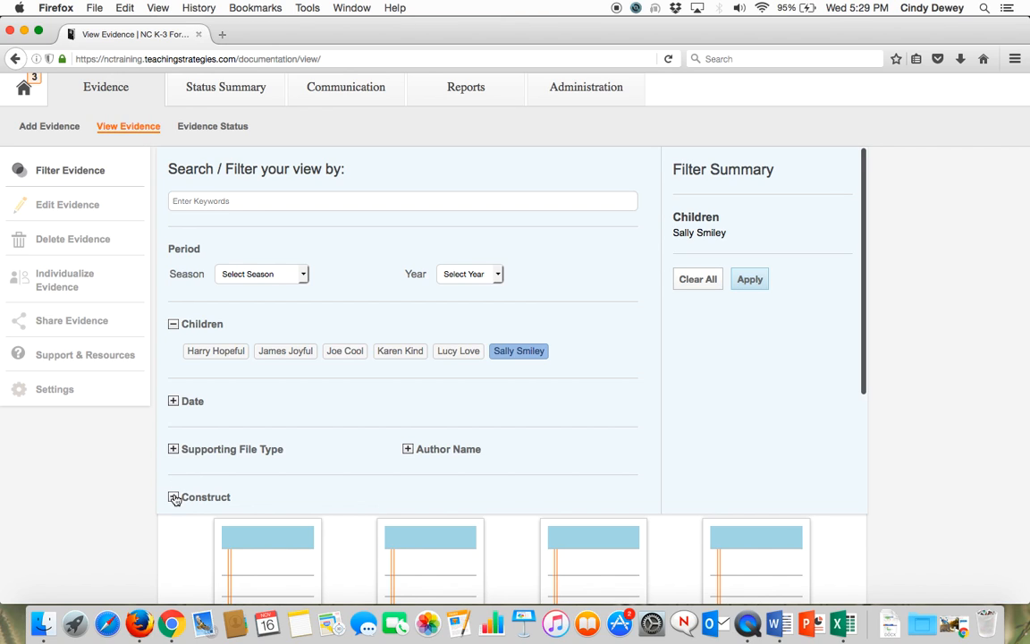
pyautogui.click(174, 496)
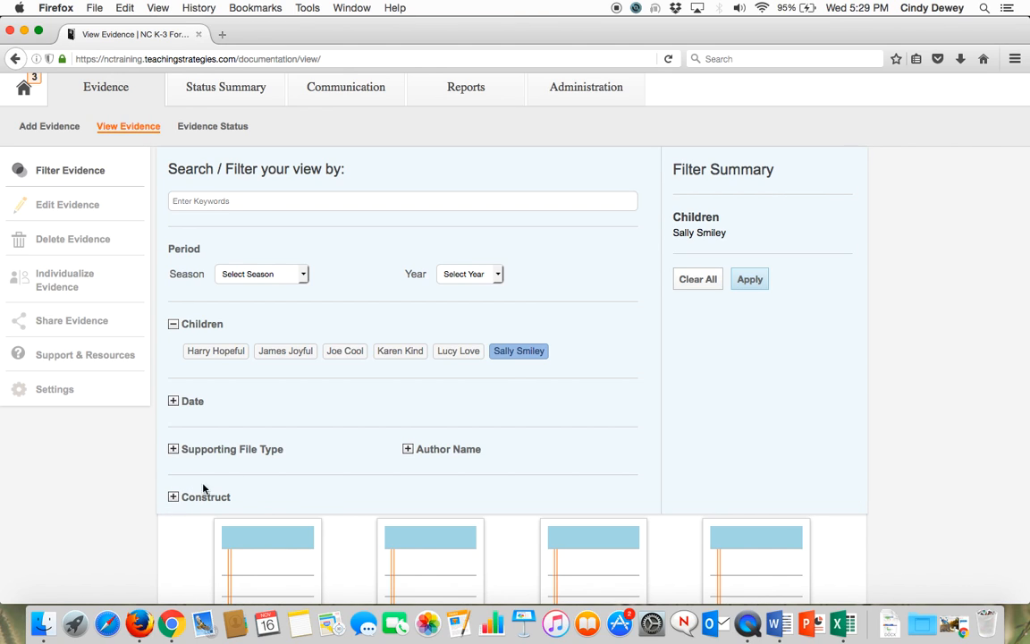
pyautogui.click(512, 354)
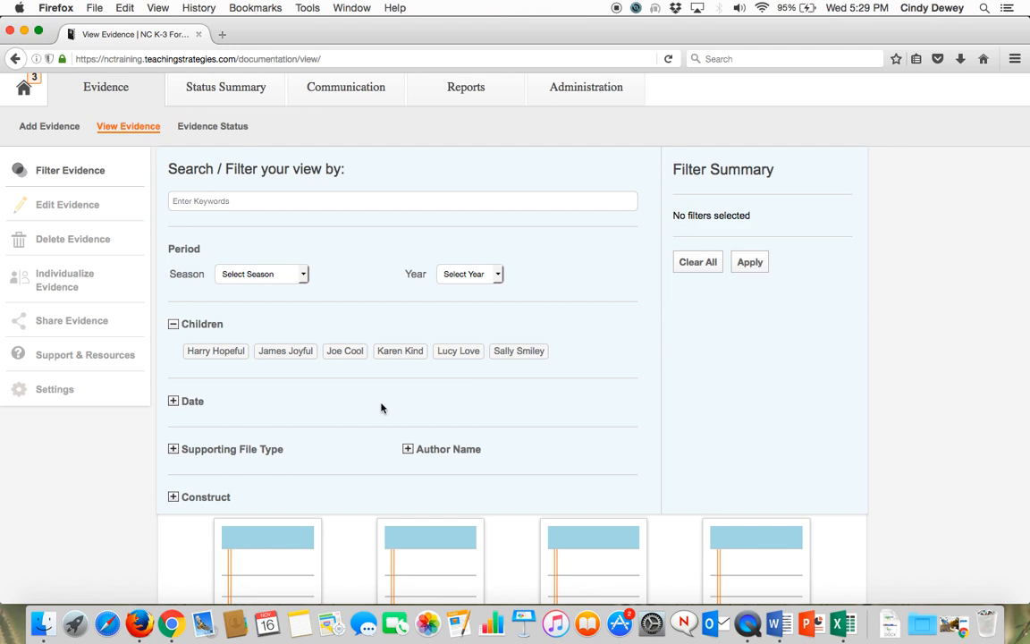
# - Try the Construct filter with 1. Engagement in Self-Selected Activities under Approaches to Learning, and deselect it
pyautogui.scroll(-1, 371, 407)
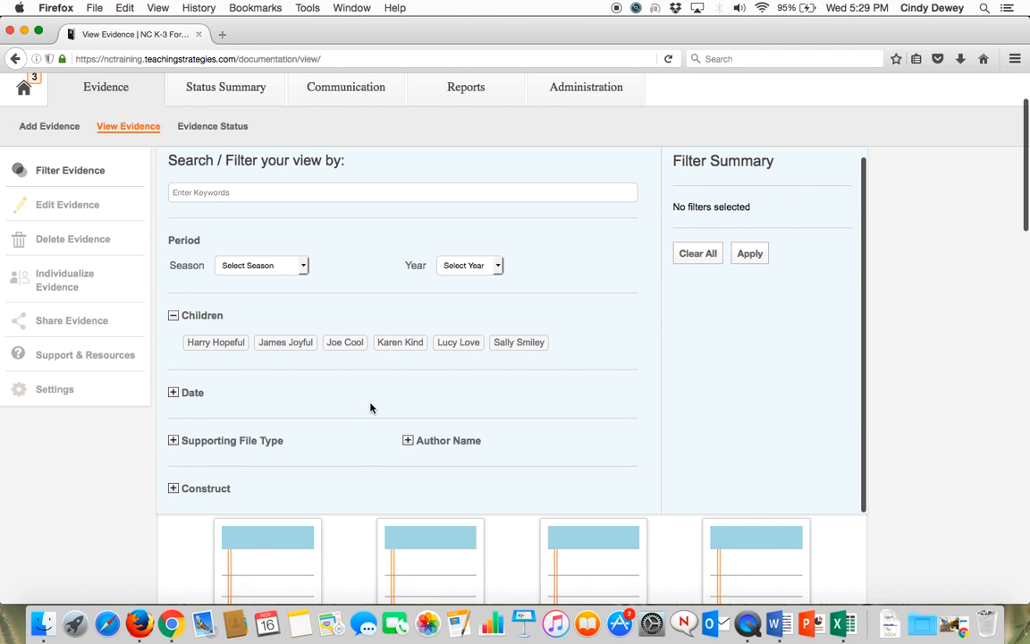
pyautogui.click(174, 489)
pyautogui.scroll(-5, 322, 432)
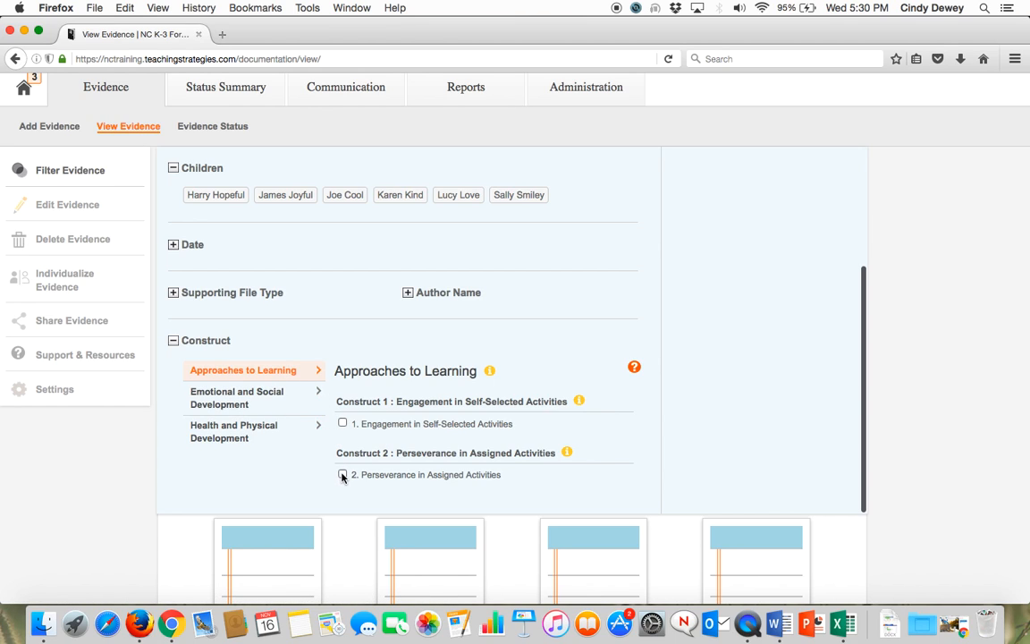
pyautogui.click(343, 424)
pyautogui.click(342, 424)
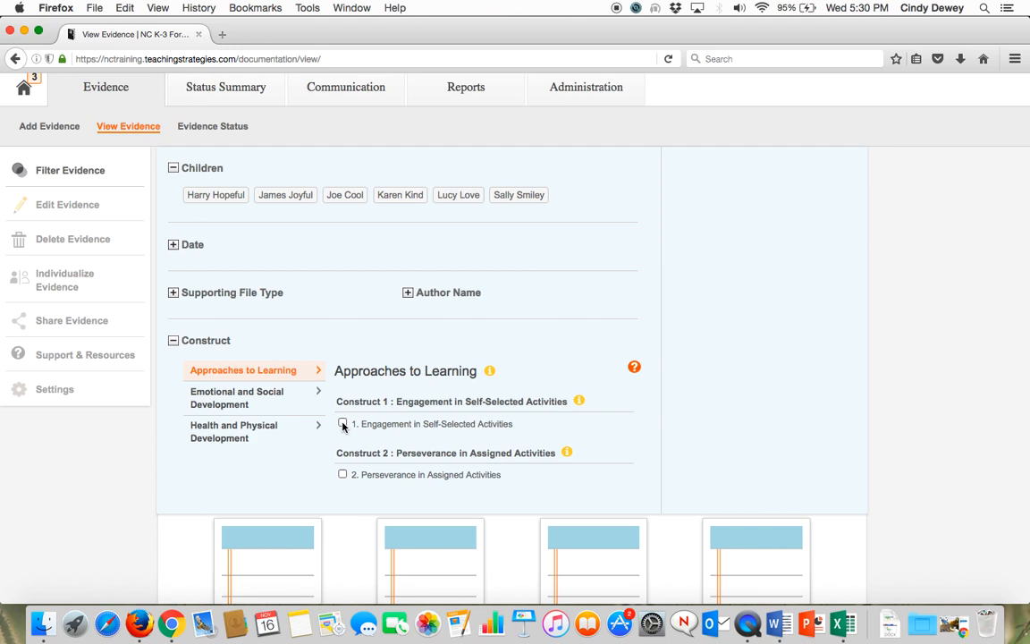
# - Filter the evidence list by the keywords "Bottle of Pop"
pyautogui.scroll(5, 339, 316)
pyautogui.scroll(1, 339, 317)
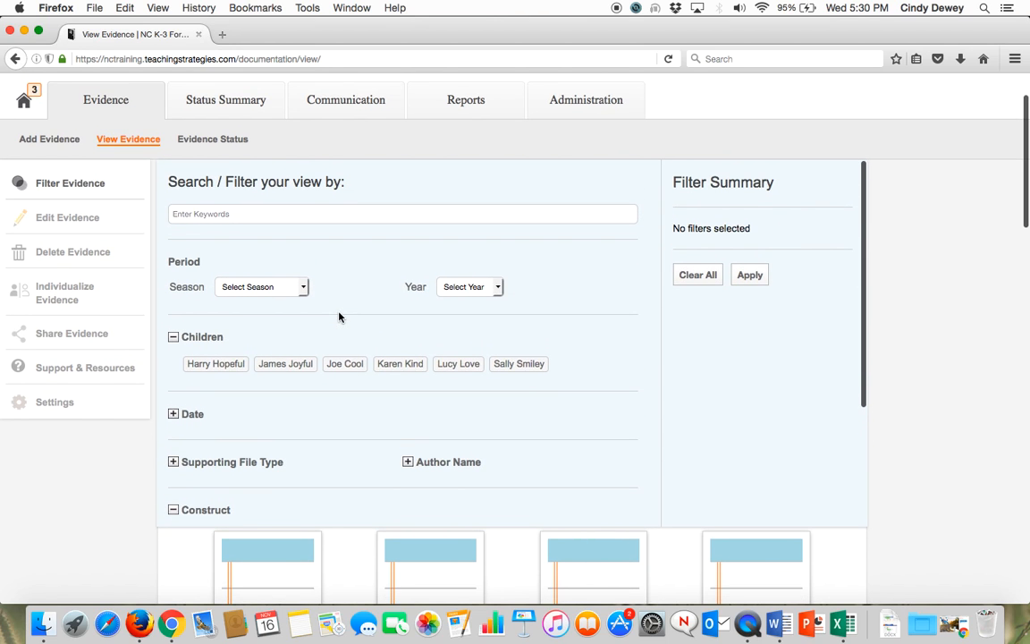
pyautogui.click(297, 215)
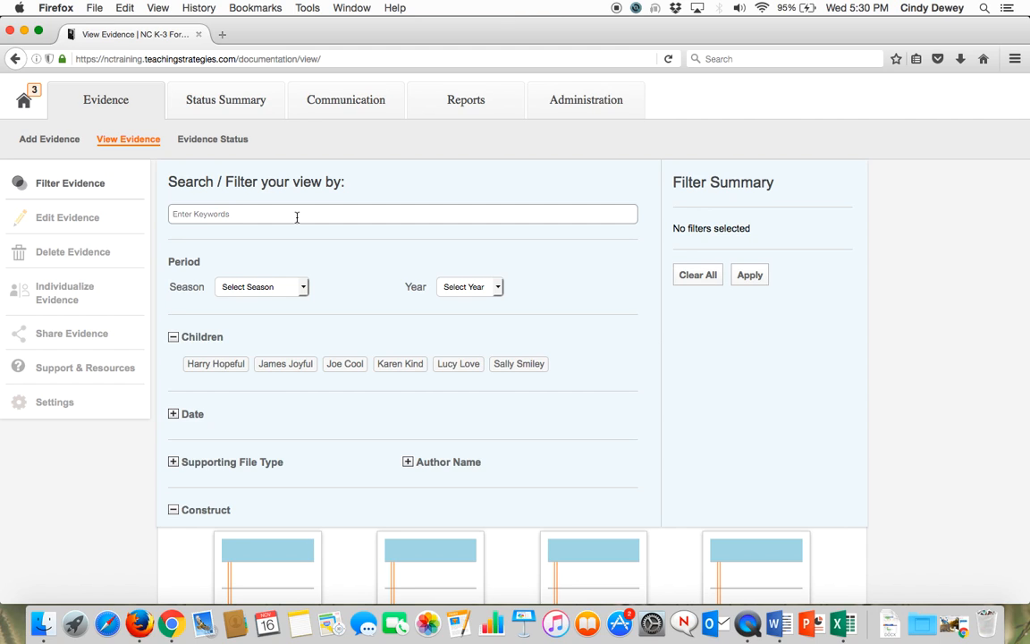
pyautogui.write('Bo')
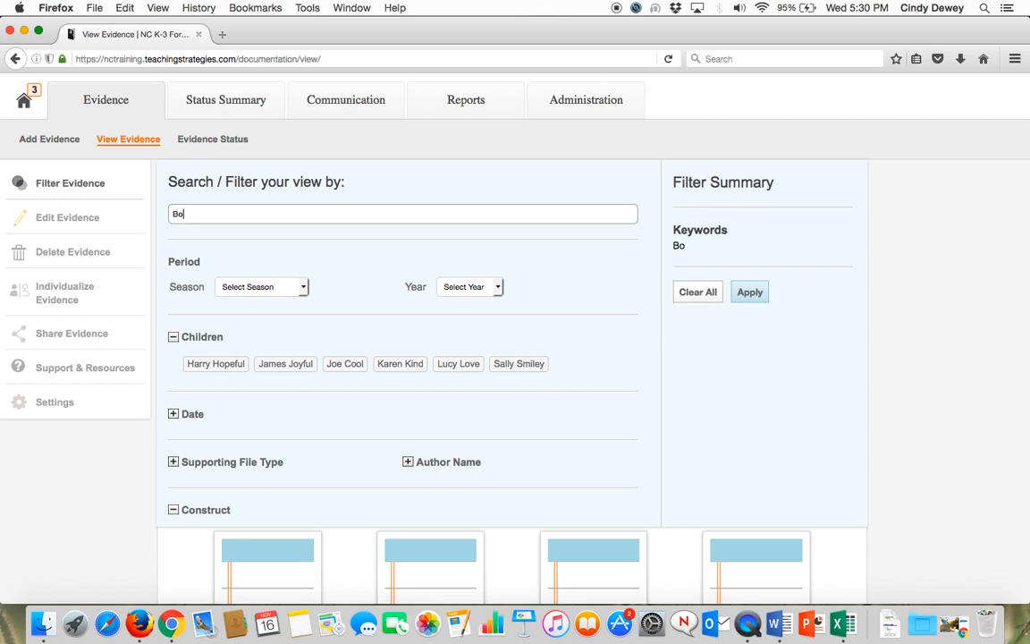
pyautogui.write('ttle of Pop')
pyautogui.click(750, 293)
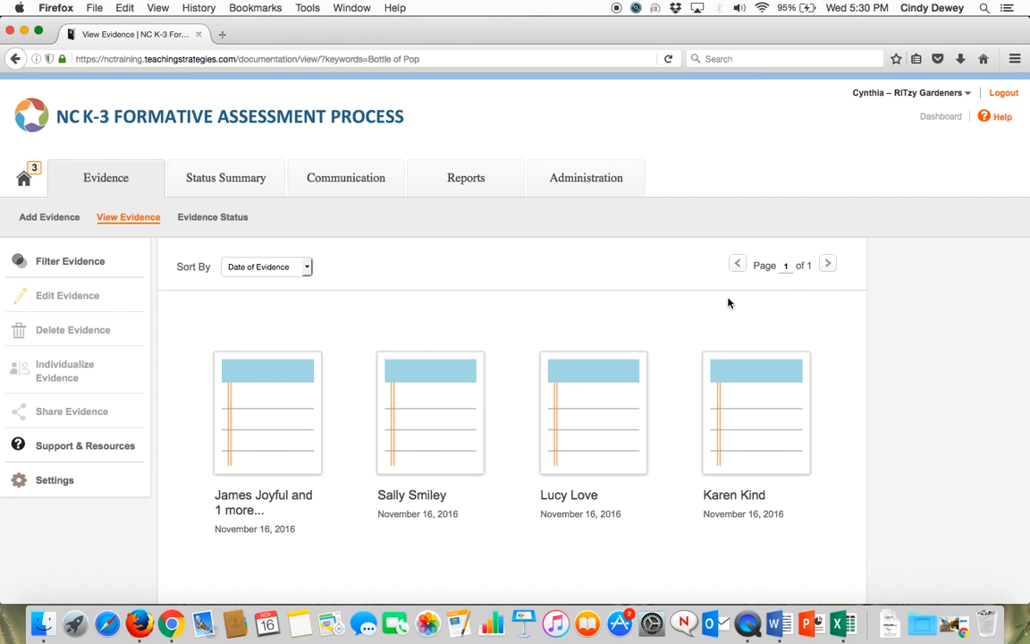
# - Open the filtered evidence item shared by two children and individualize it into separate items
pyautogui.scroll(-5, 580, 418)
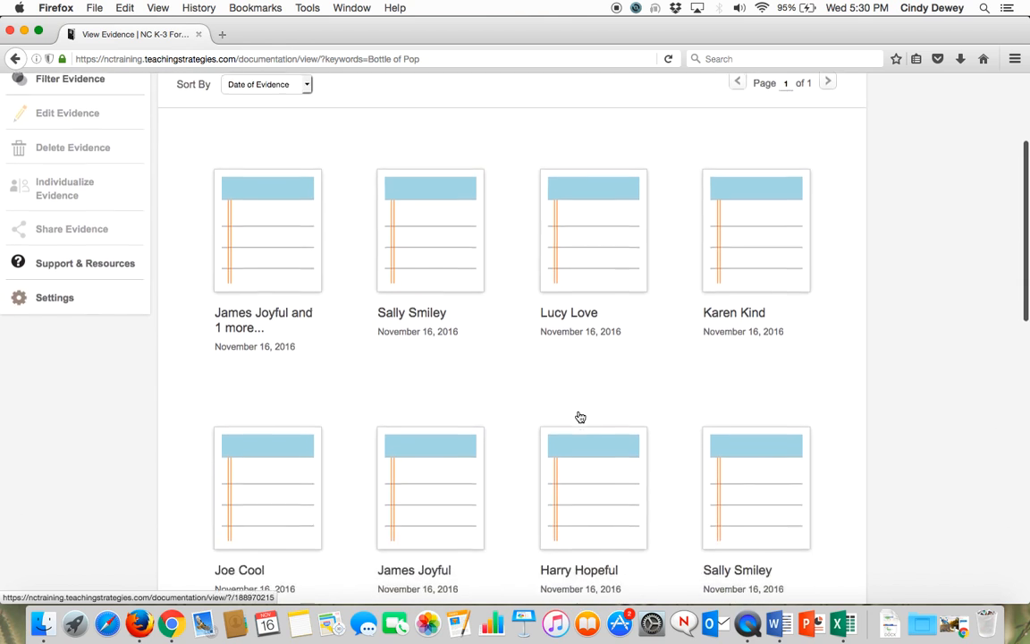
pyautogui.scroll(4, 581, 417)
pyautogui.scroll(1, 580, 418)
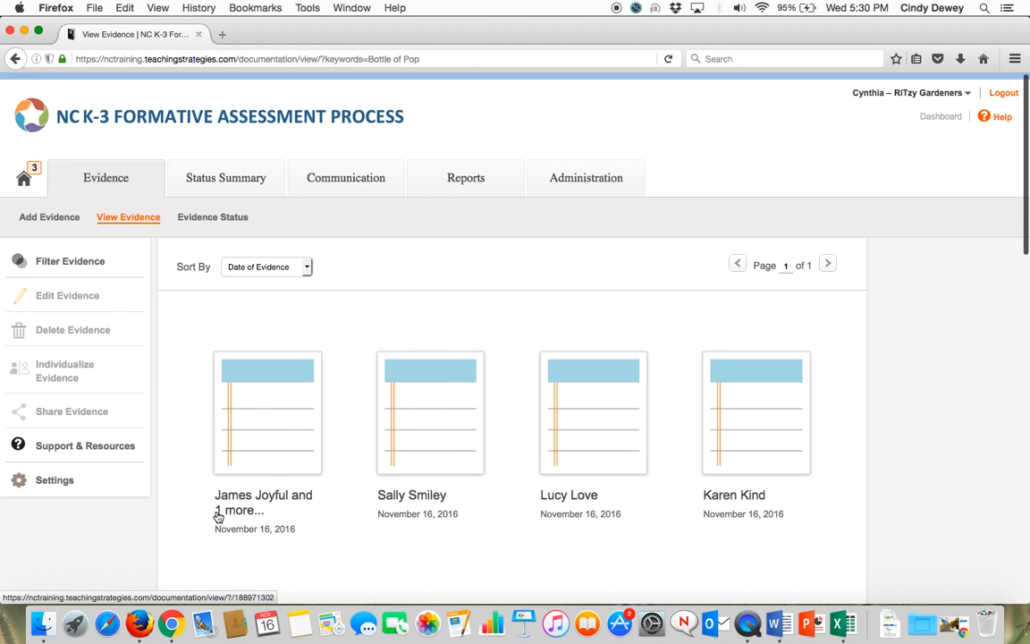
pyautogui.click(265, 415)
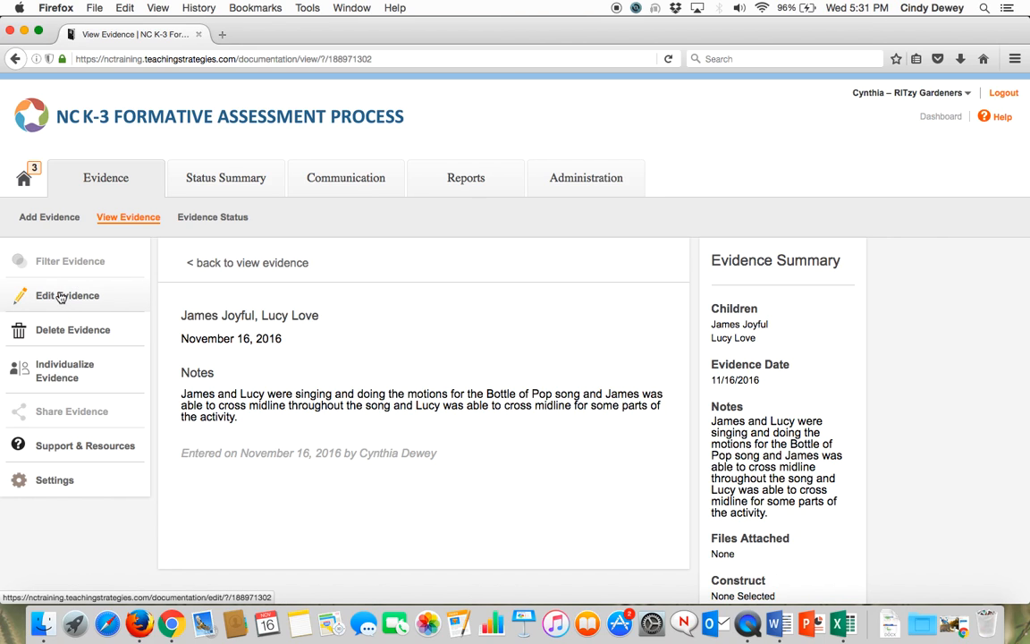
pyautogui.click(52, 375)
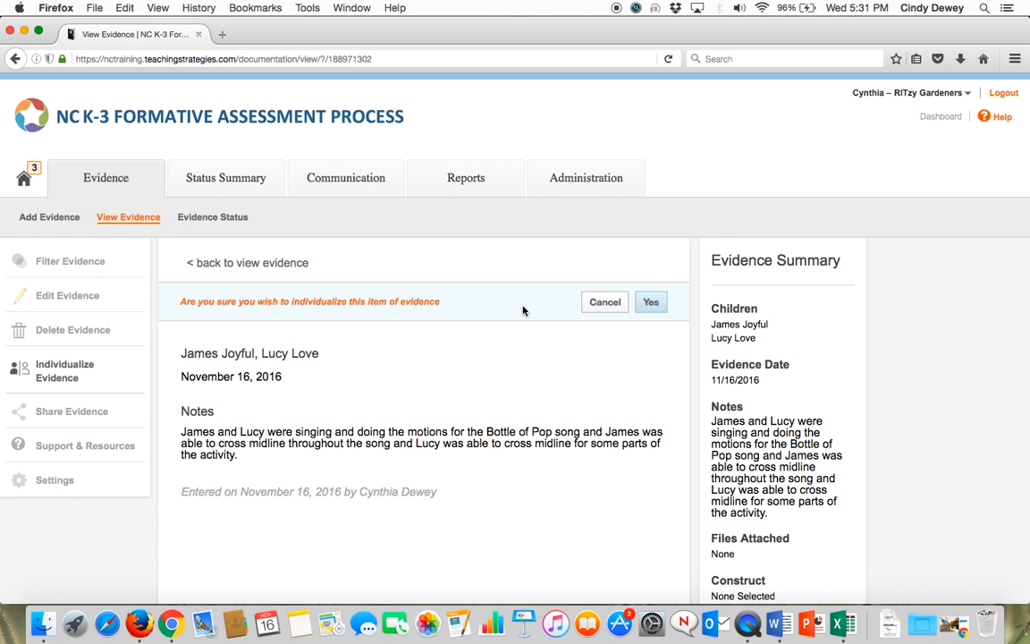
pyautogui.click(653, 303)
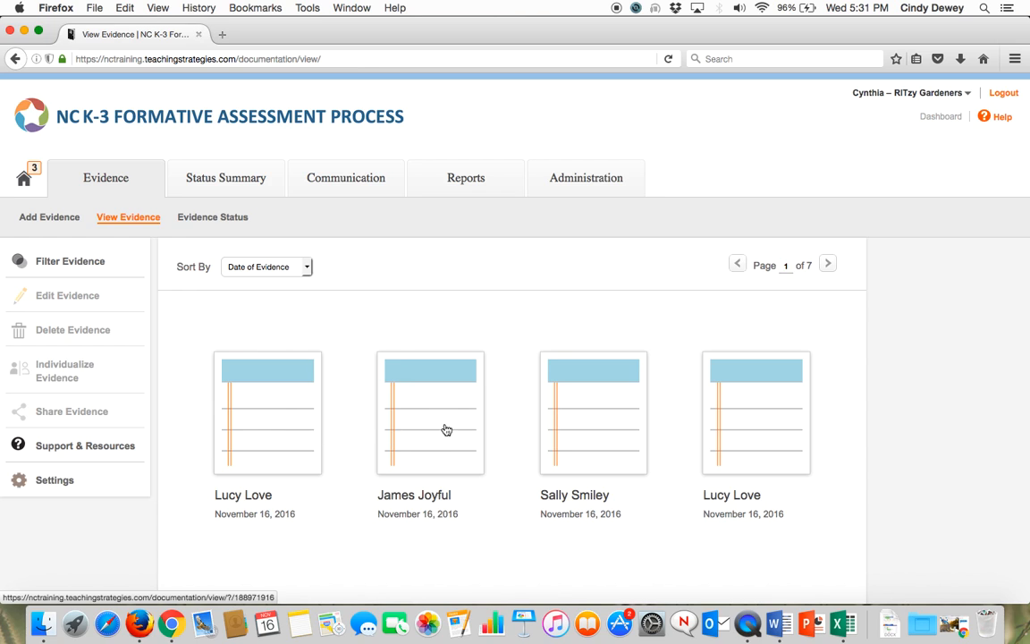
# - Edit the first individualized evidence item to assign construct 8. Crossing Midline under Health and Physical Development, and save it
pyautogui.click(265, 428)
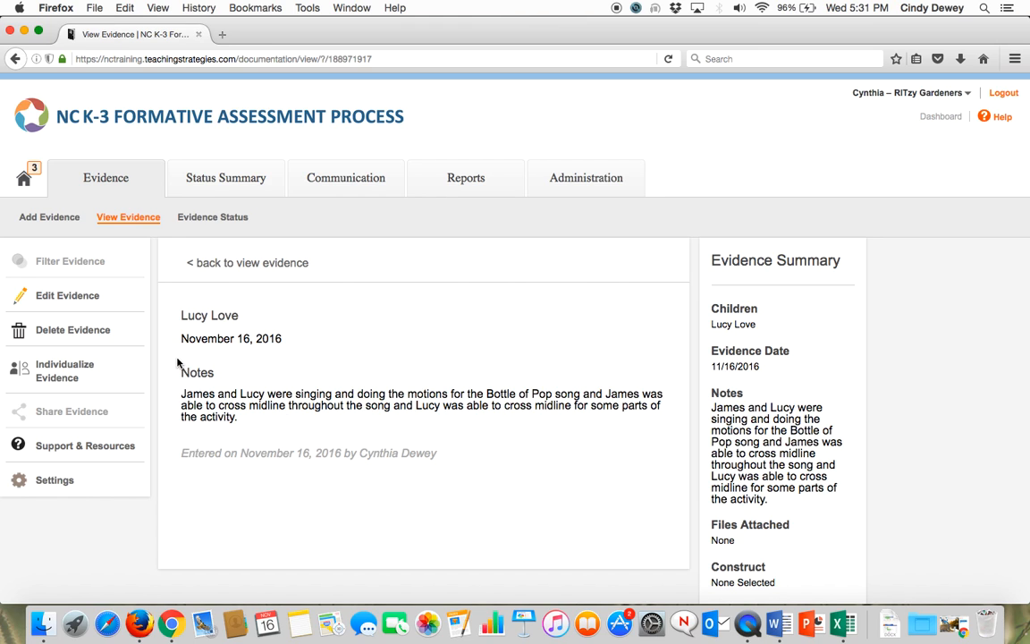
pyautogui.click(102, 296)
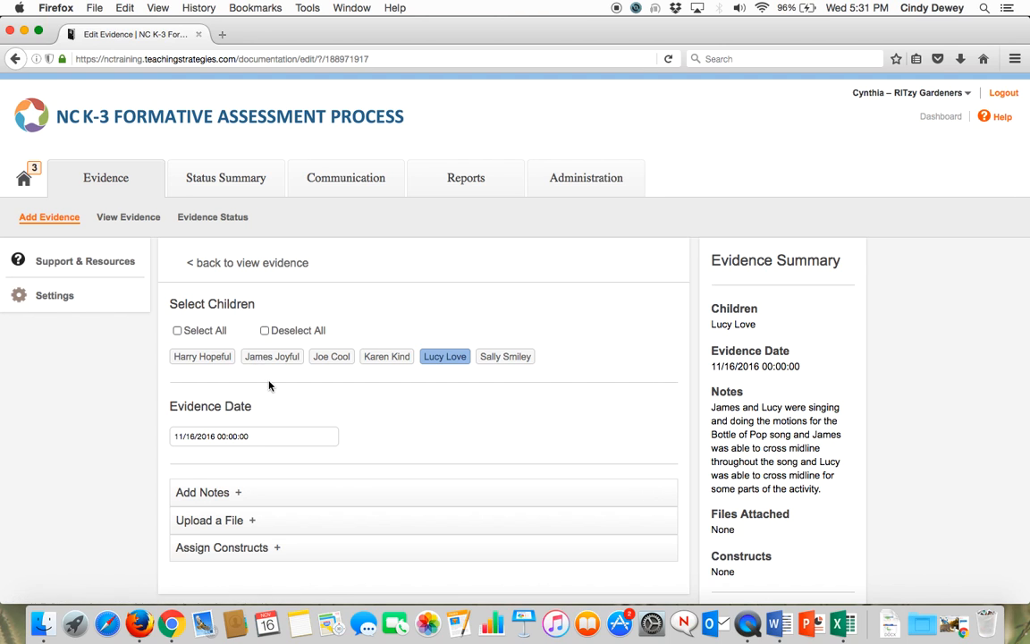
pyautogui.scroll(-2, 270, 384)
pyautogui.scroll(-1, 269, 384)
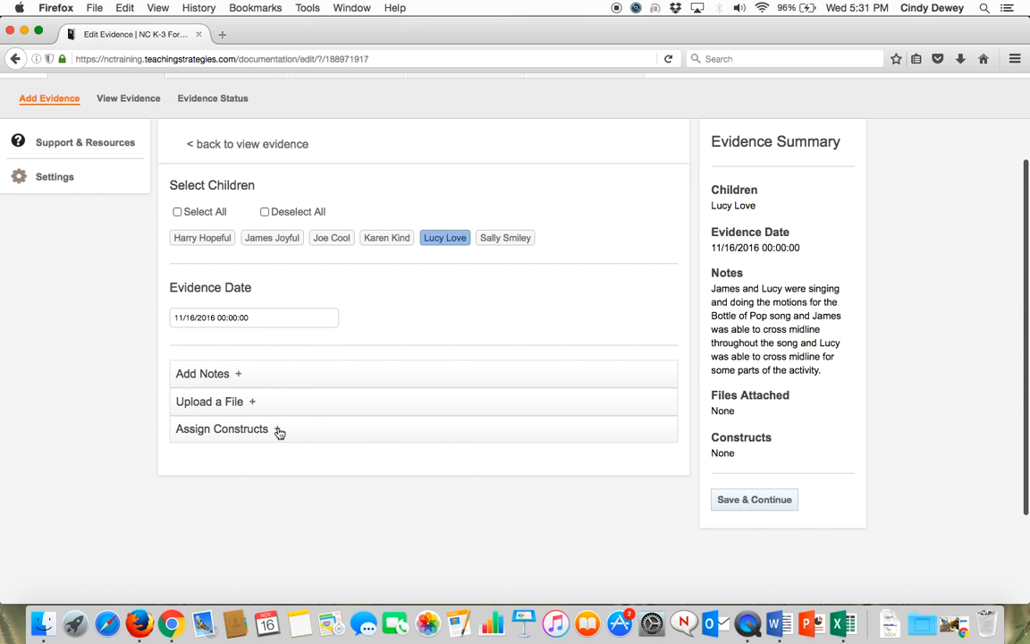
pyautogui.click(279, 433)
pyautogui.scroll(-4, 278, 430)
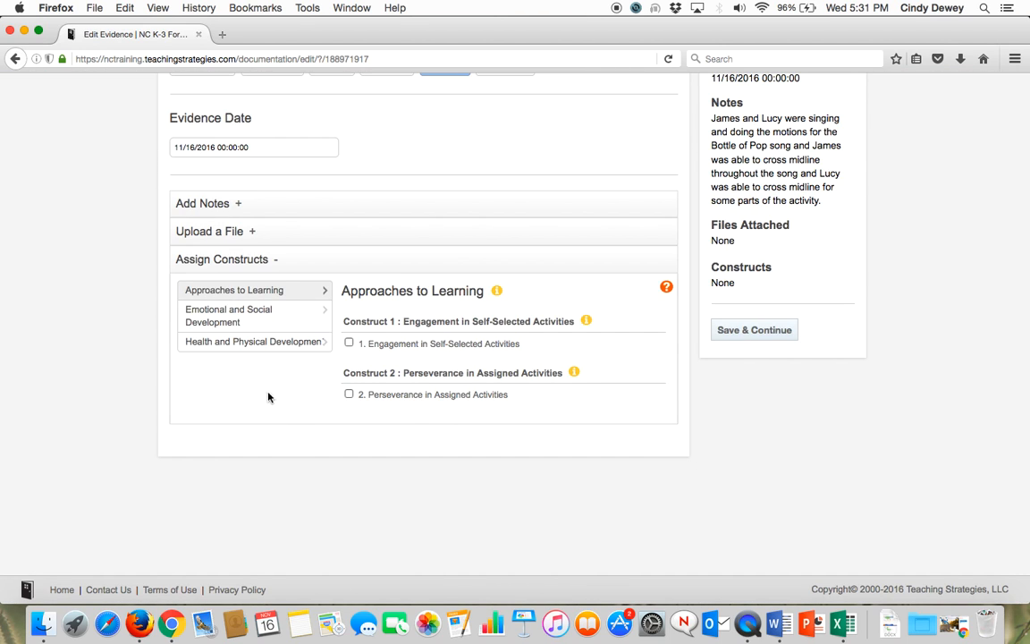
pyautogui.click(268, 345)
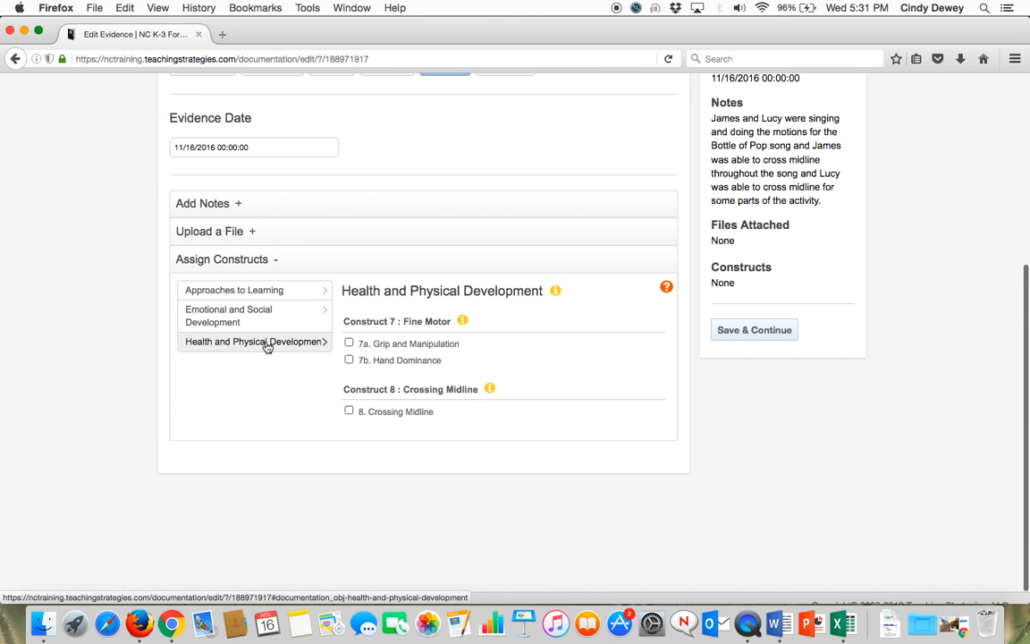
pyautogui.click(349, 411)
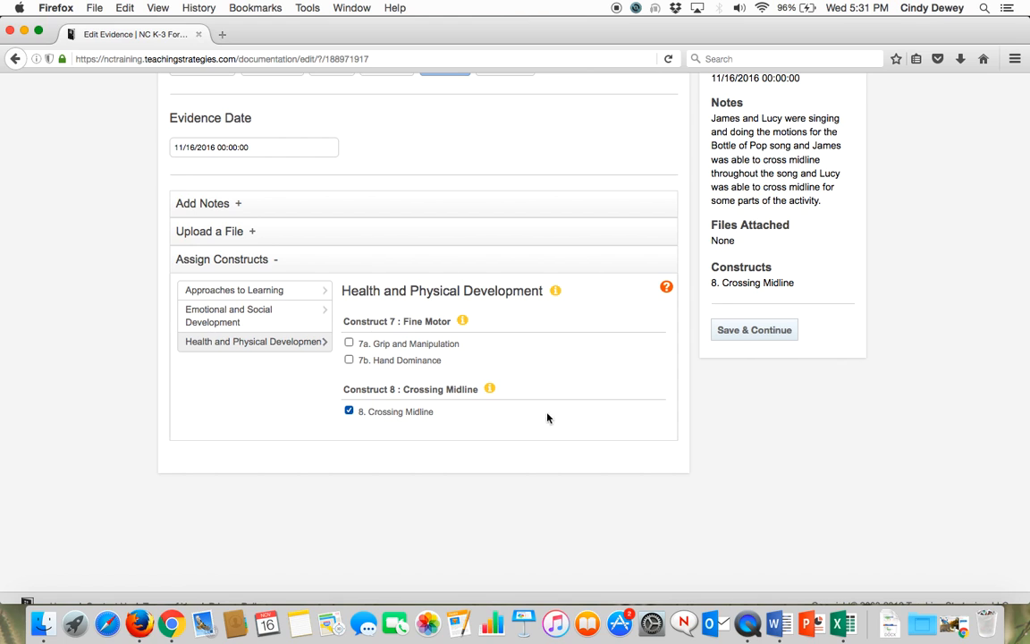
pyautogui.click(736, 332)
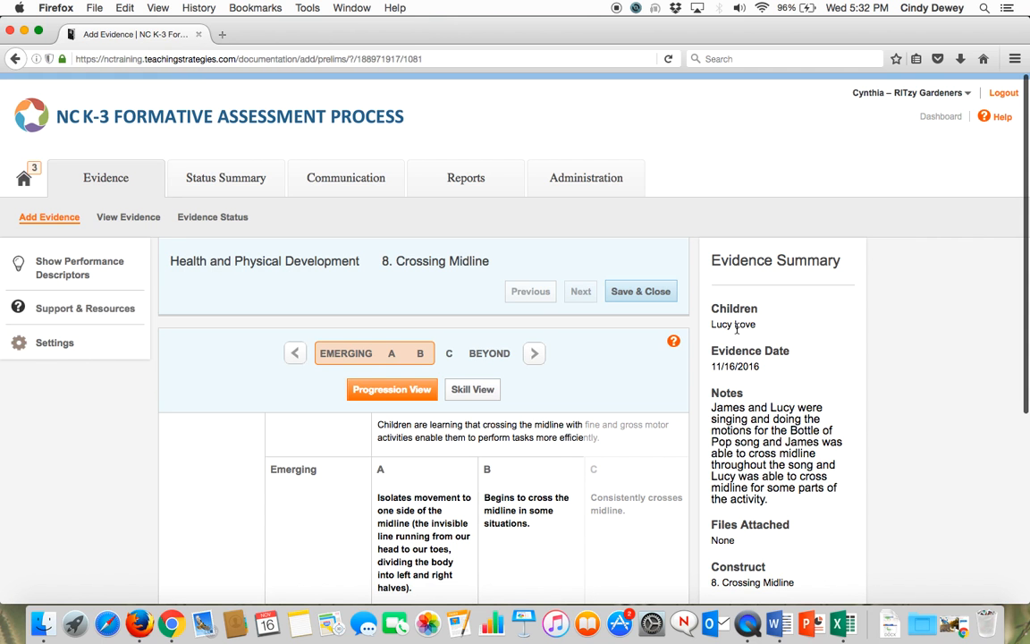
# - Rate the first child at level B on the Crossing Midline progression, save the rating, and view the saved evidence
pyautogui.scroll(-3, 579, 437)
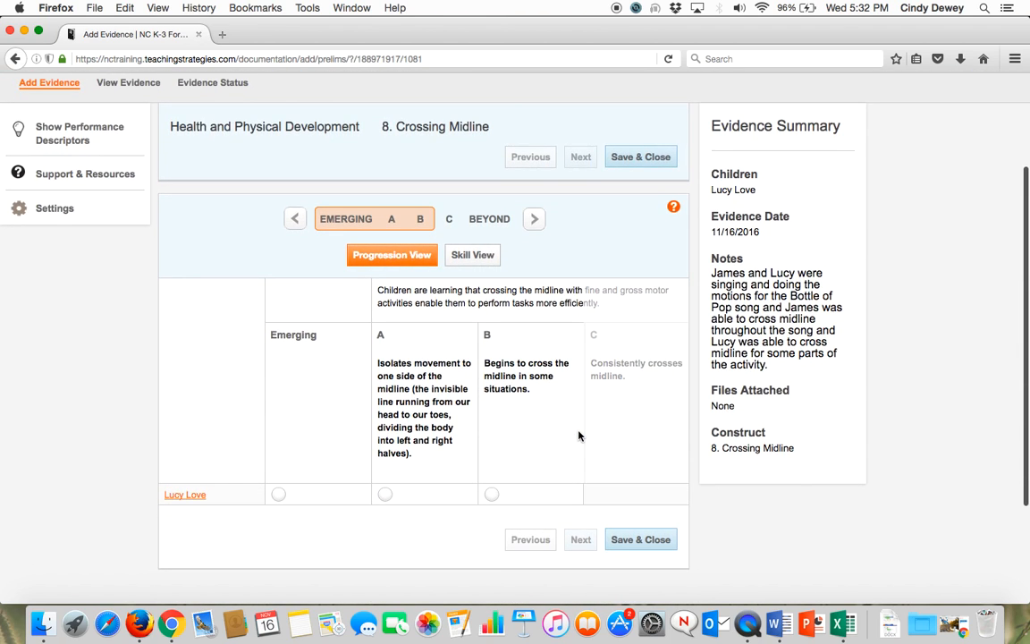
pyautogui.scroll(-1, 577, 434)
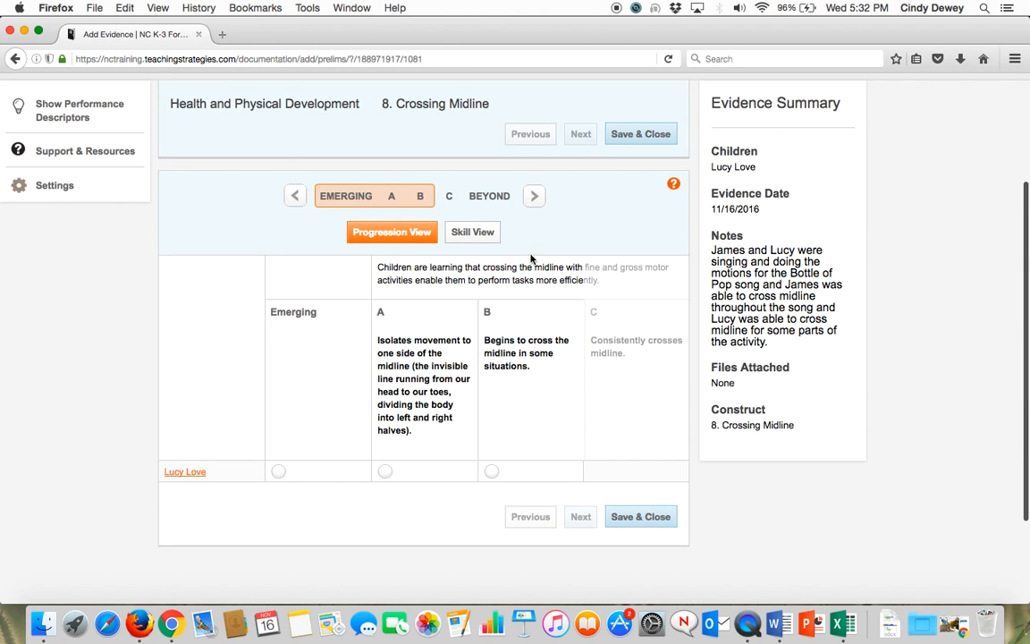
pyautogui.click(534, 199)
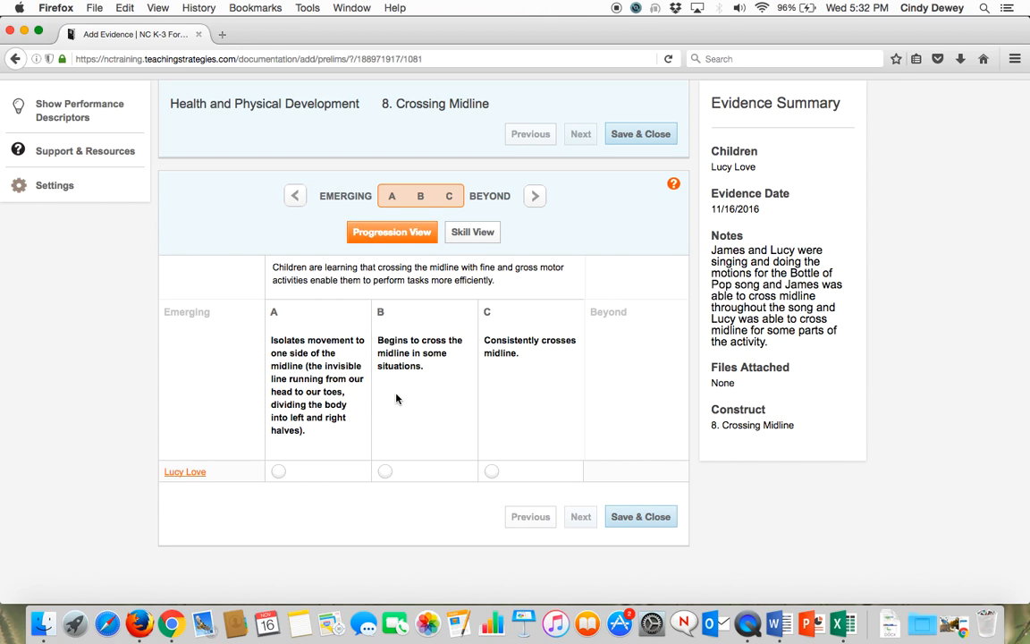
pyautogui.click(385, 472)
pyautogui.click(648, 516)
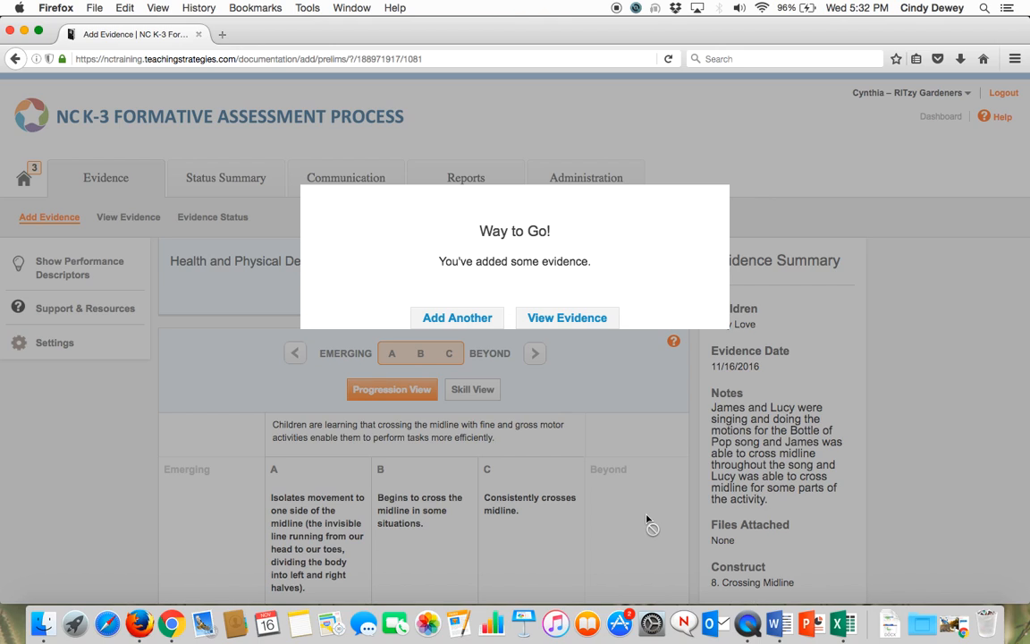
pyautogui.click(571, 320)
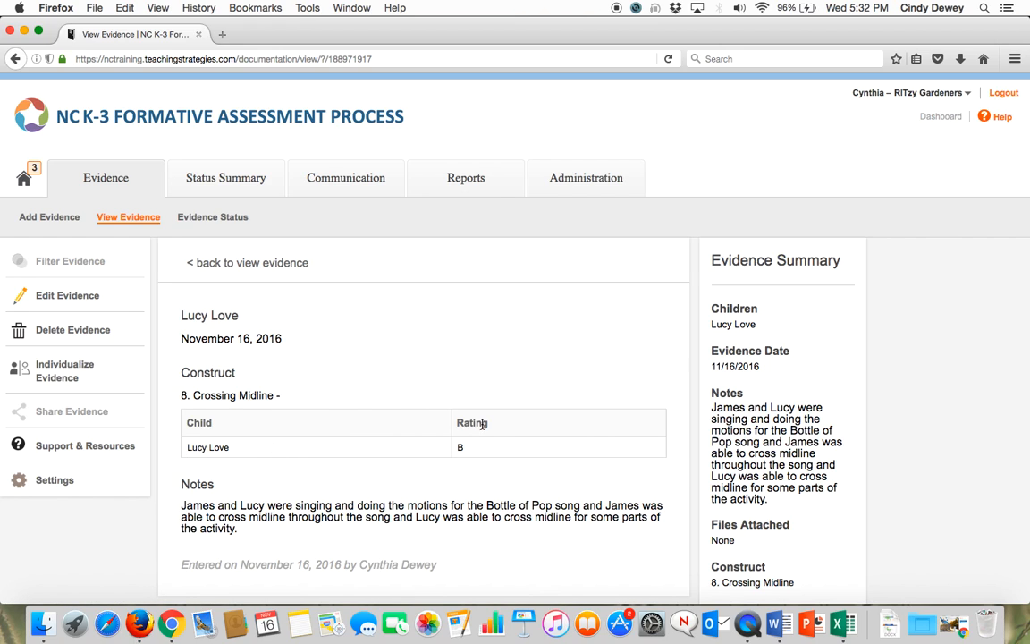
# - Open the second child's individualized evidence item from the evidence list for editing and expand its notes
pyautogui.click(142, 221)
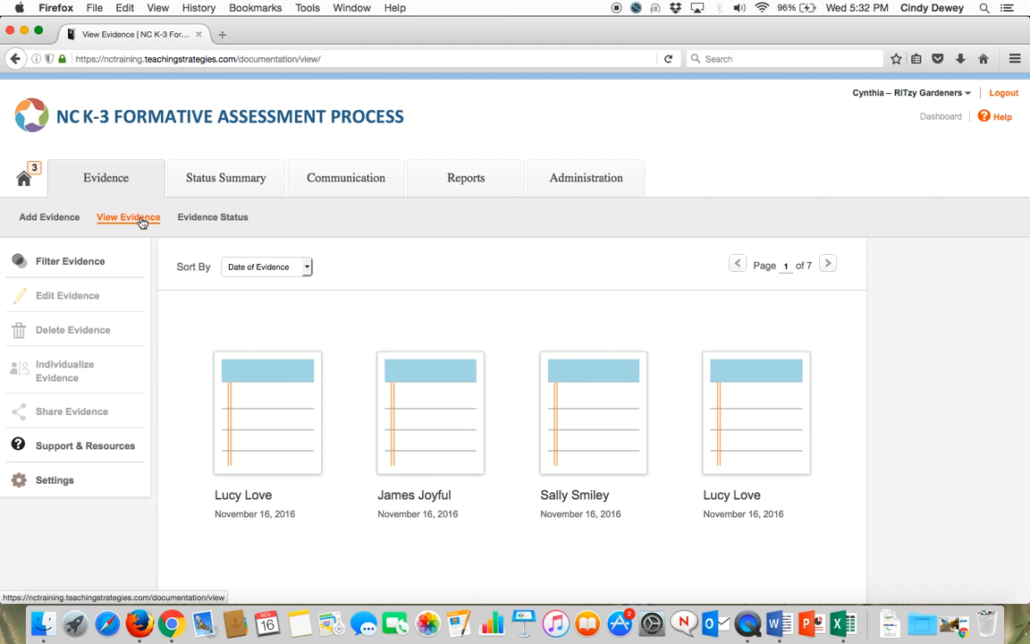
pyautogui.click(421, 408)
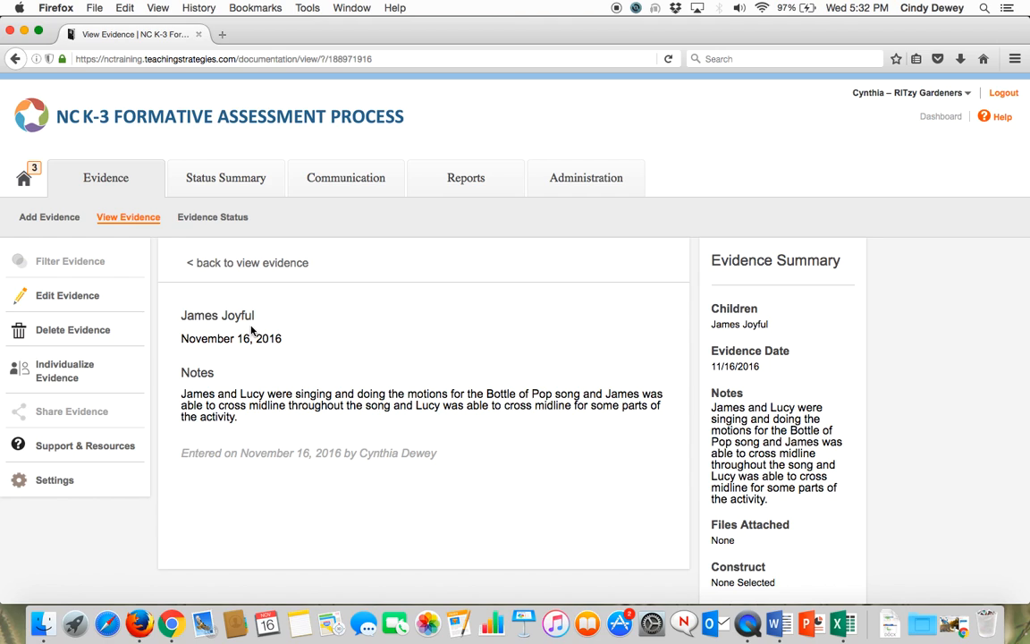
pyautogui.click(75, 297)
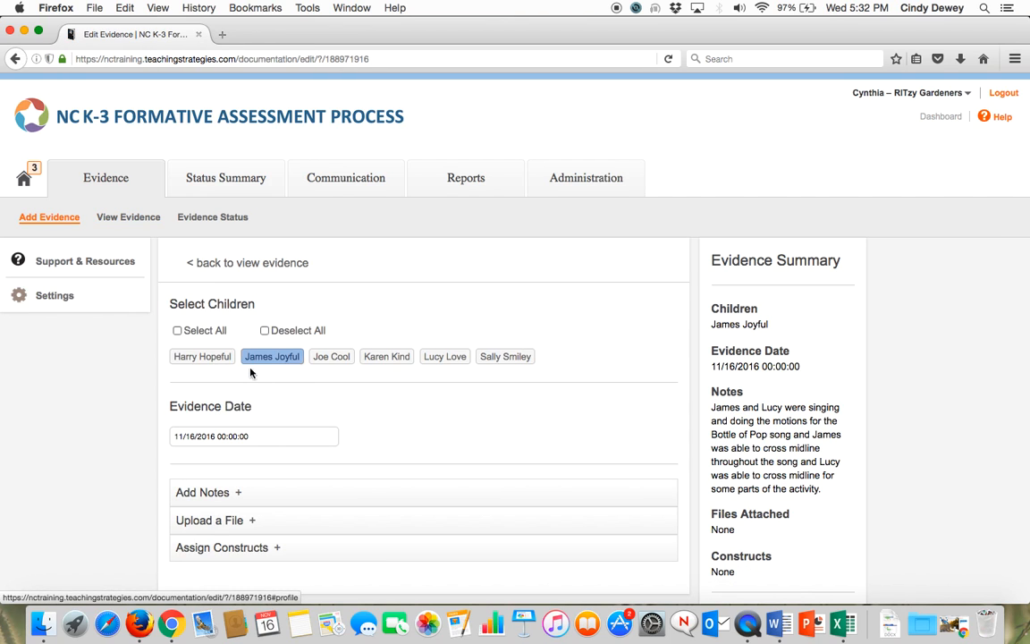
pyautogui.scroll(-3, 270, 381)
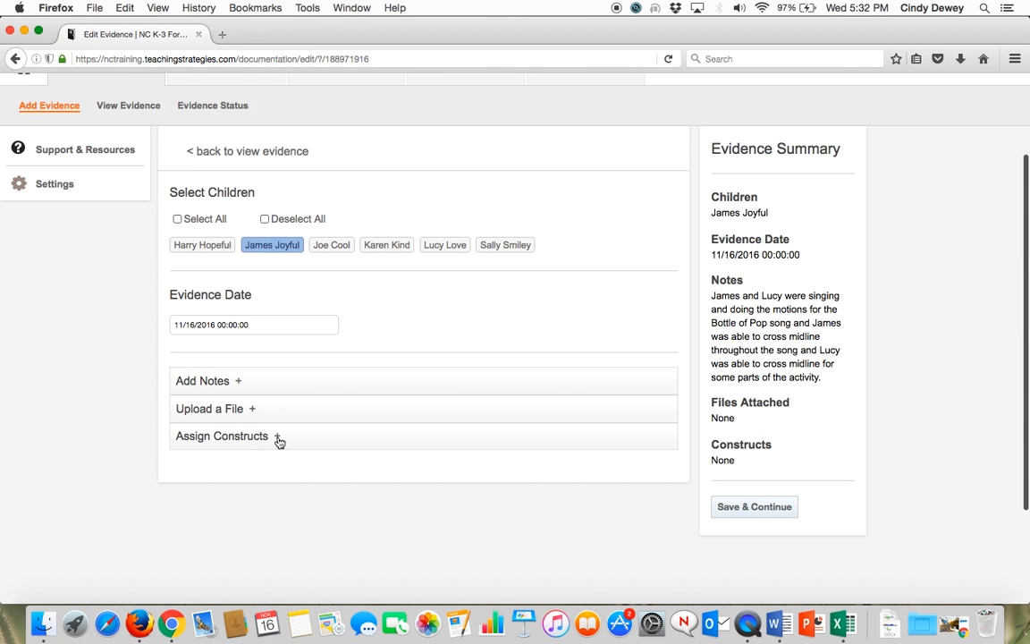
pyautogui.click(238, 381)
pyautogui.scroll(-3, 240, 383)
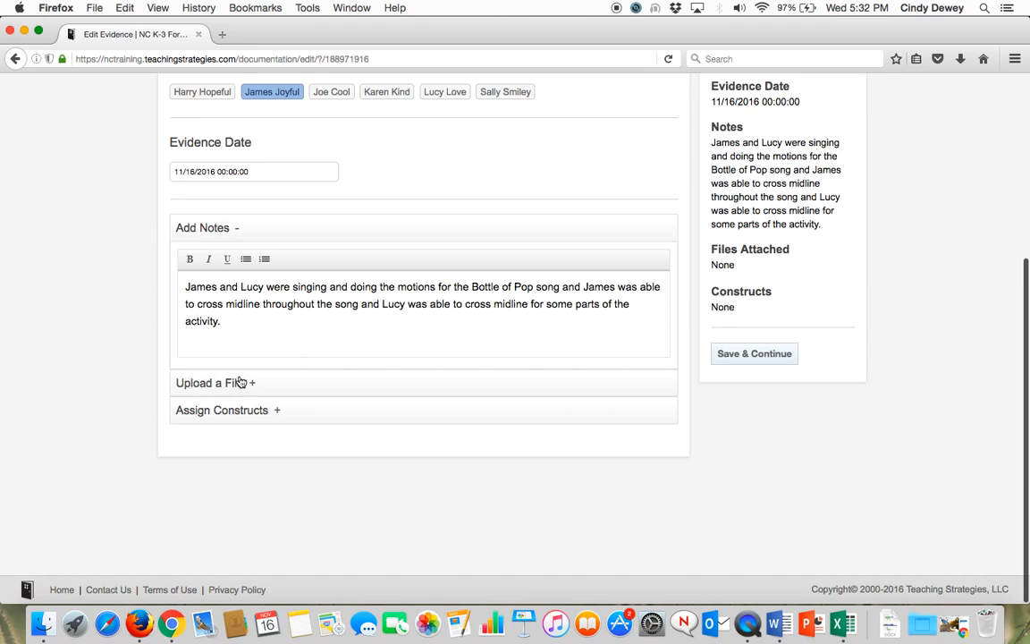
# - Assign construct 8. Crossing Midline under Health and Physical Development to the second child's evidence item and save it
pyautogui.click(277, 412)
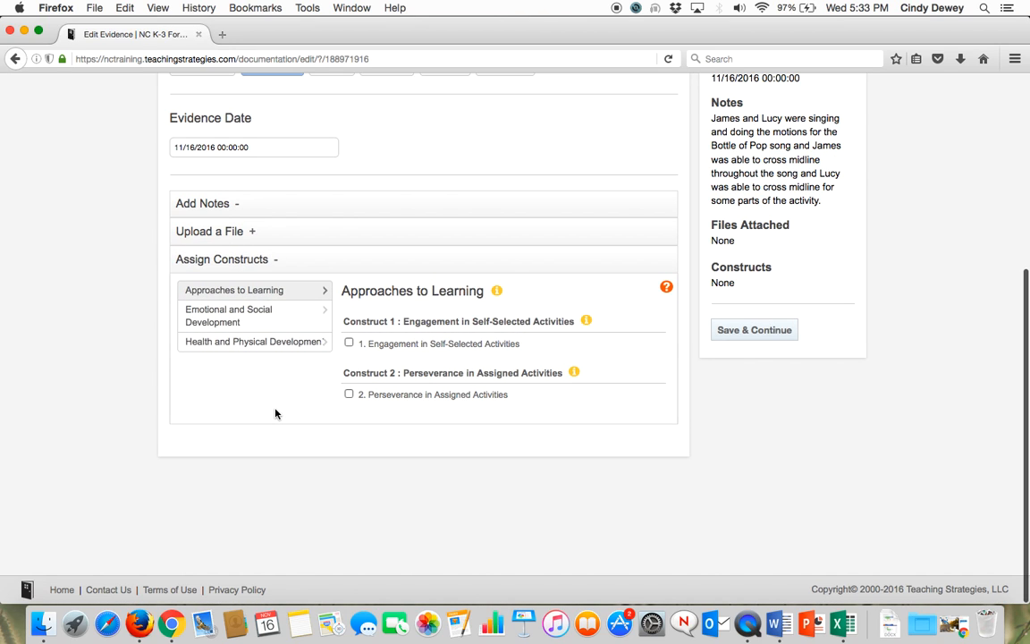
pyautogui.click(272, 345)
pyautogui.click(349, 411)
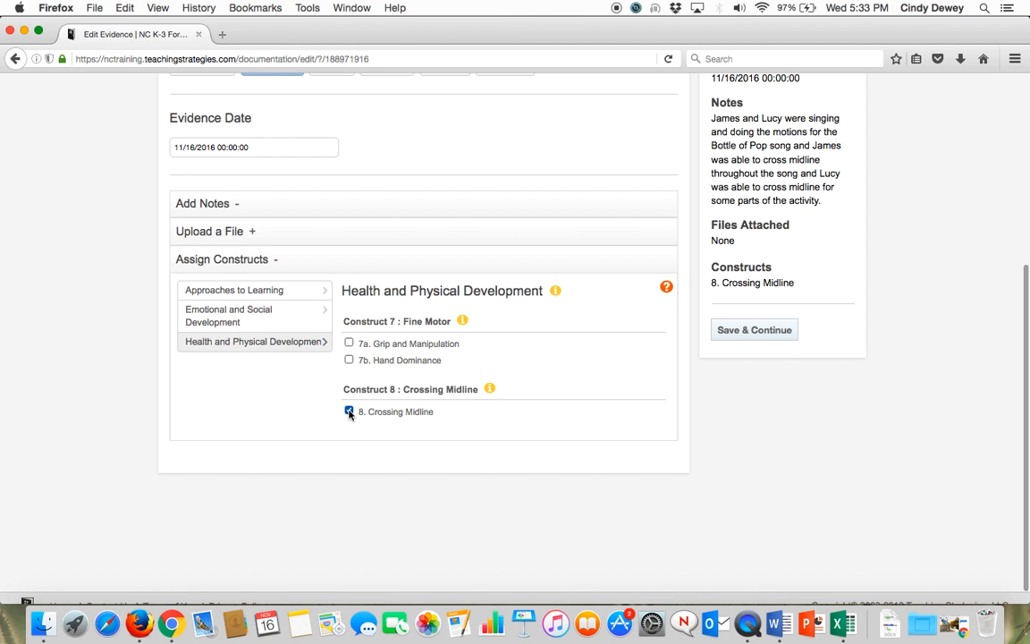
pyautogui.click(747, 333)
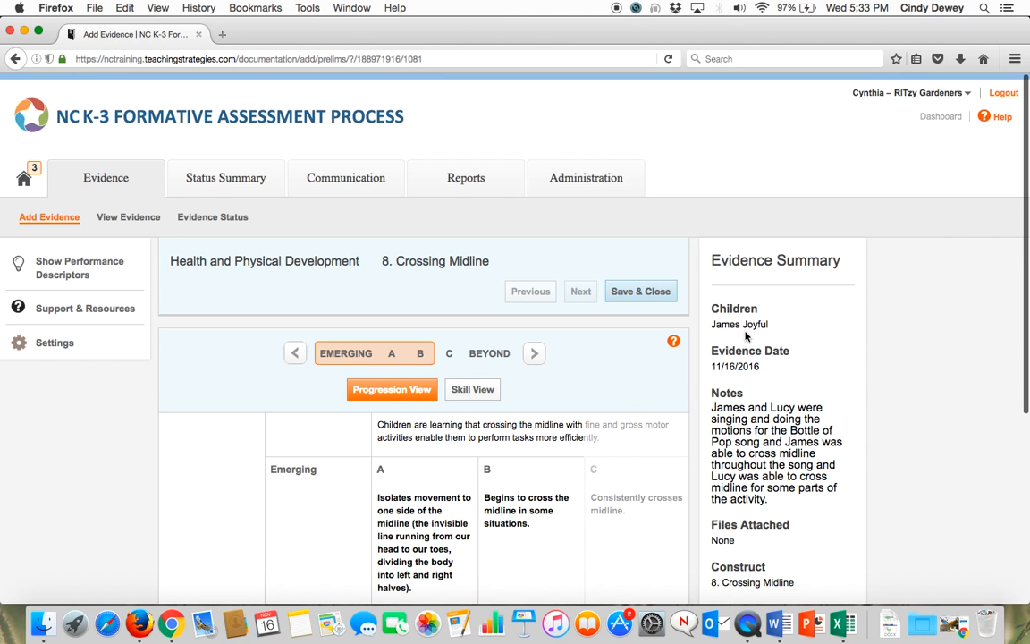
# - Rate the second child at level C on the Crossing Midline progression, save the rating, and return to the evidence list after viewing it
pyautogui.click(534, 356)
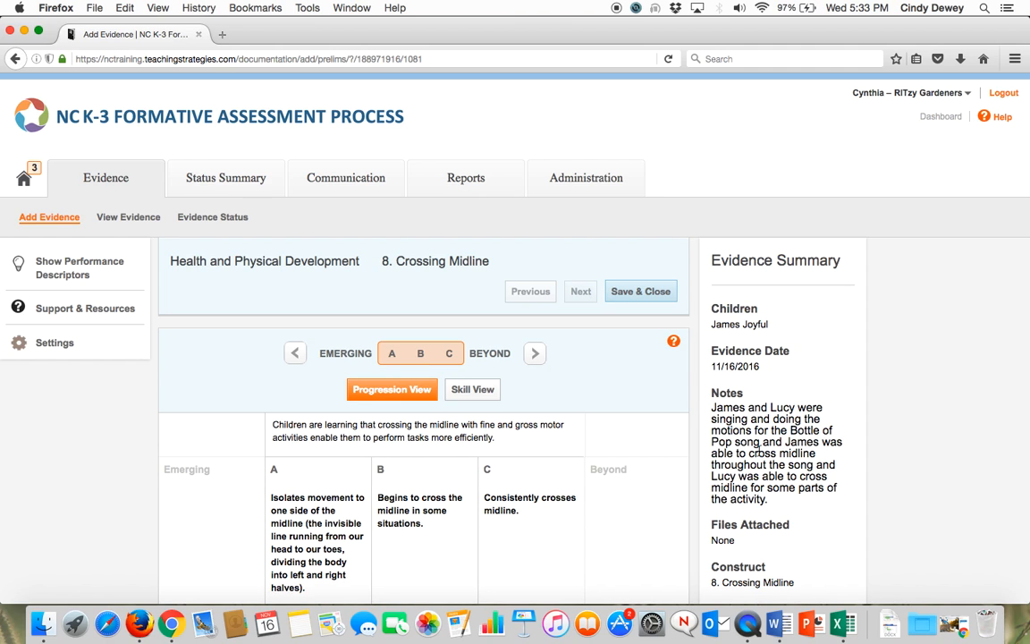
pyautogui.scroll(-3, 616, 484)
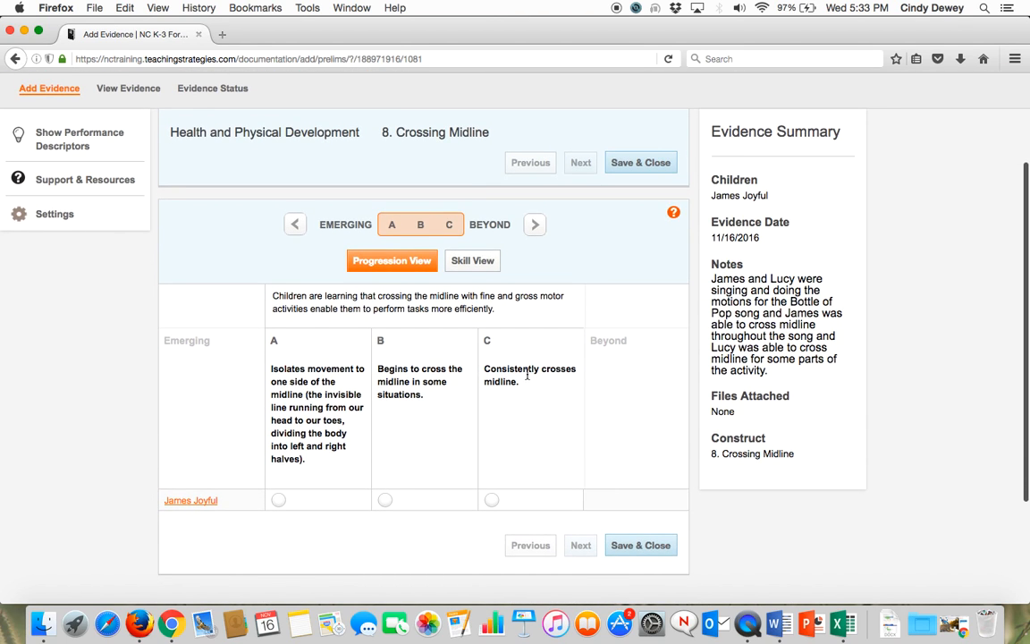
pyautogui.click(492, 500)
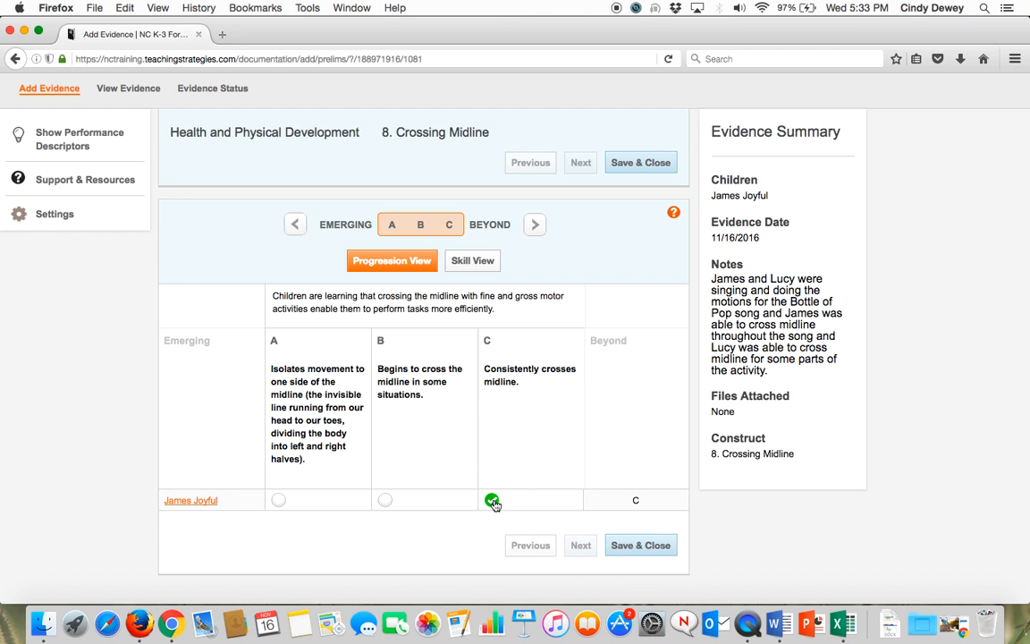
pyautogui.click(639, 546)
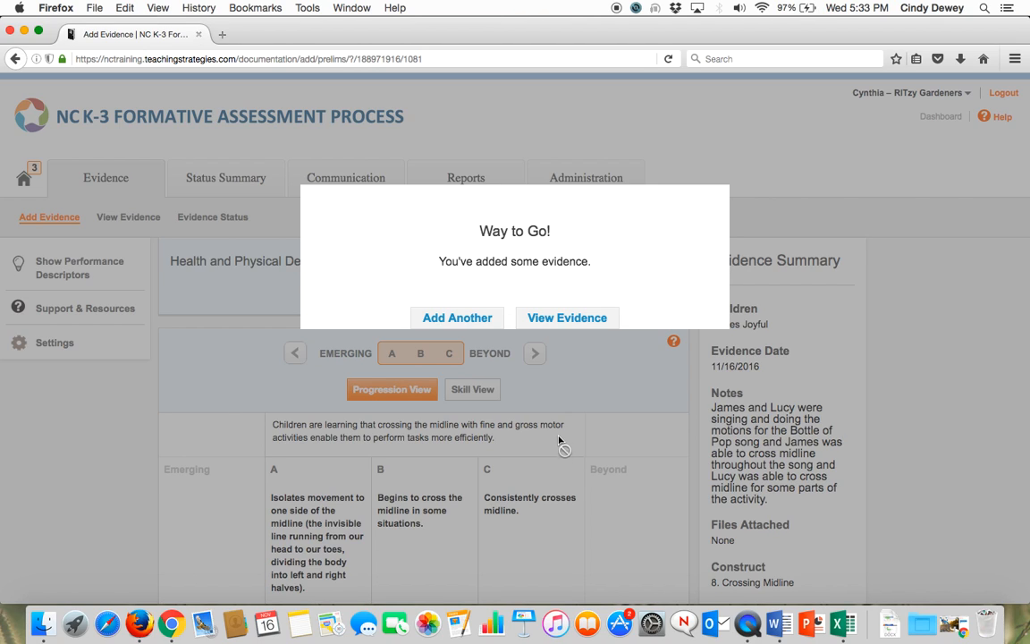
pyautogui.click(558, 319)
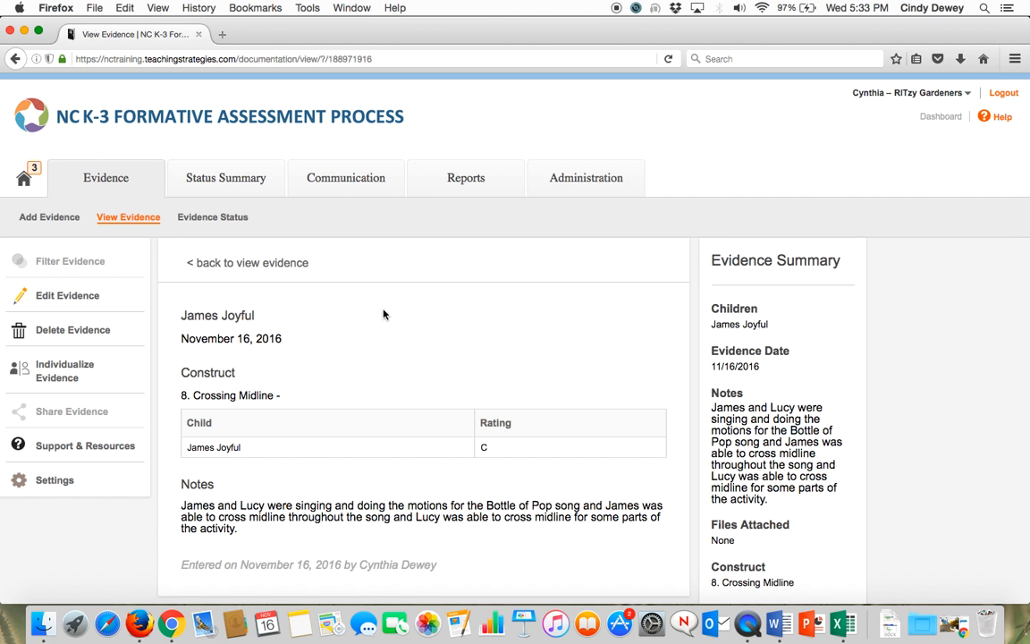
pyautogui.click(133, 218)
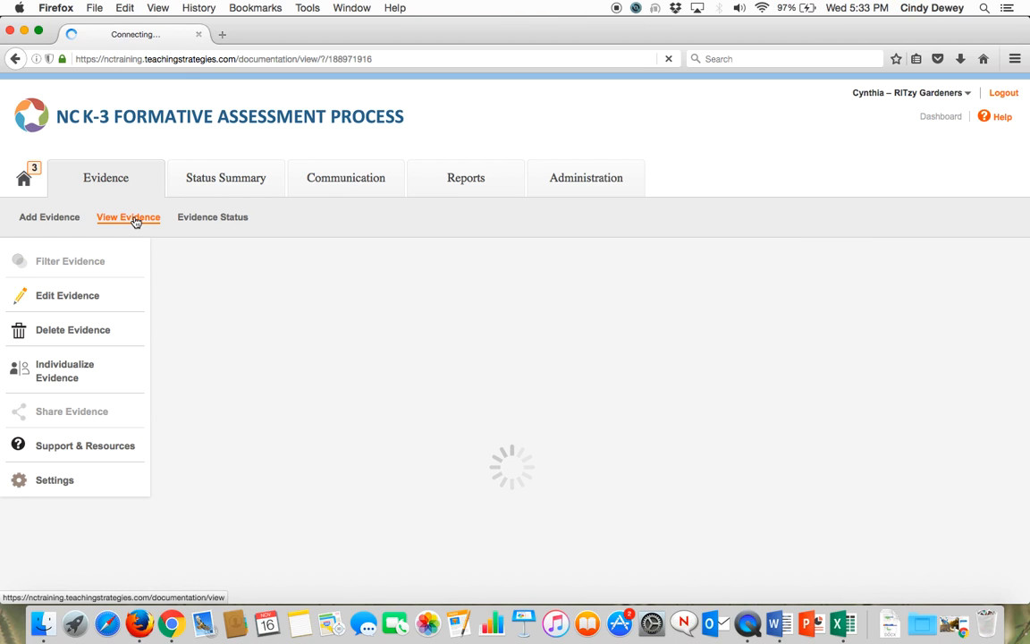